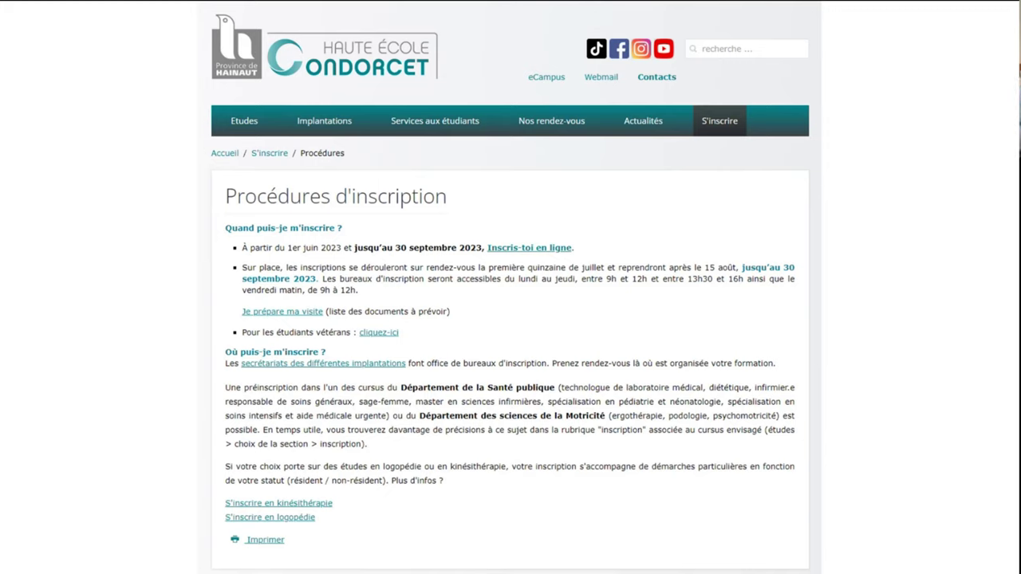
Leave the slideshow, switch to the Azure OpenAI Studio chat playground in a maximized window, and clear the existing chat session.
key(Escape)
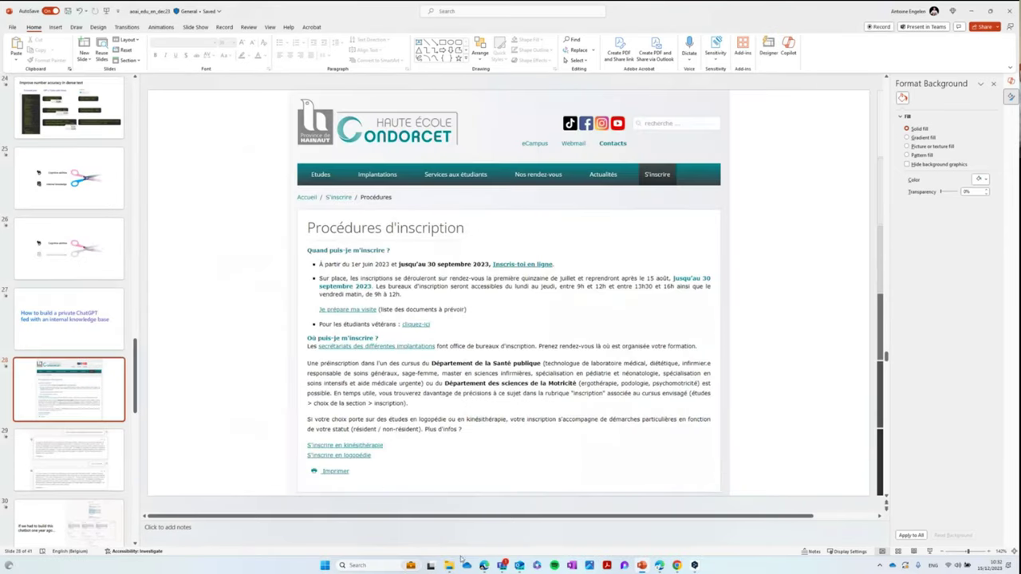
click(484, 565)
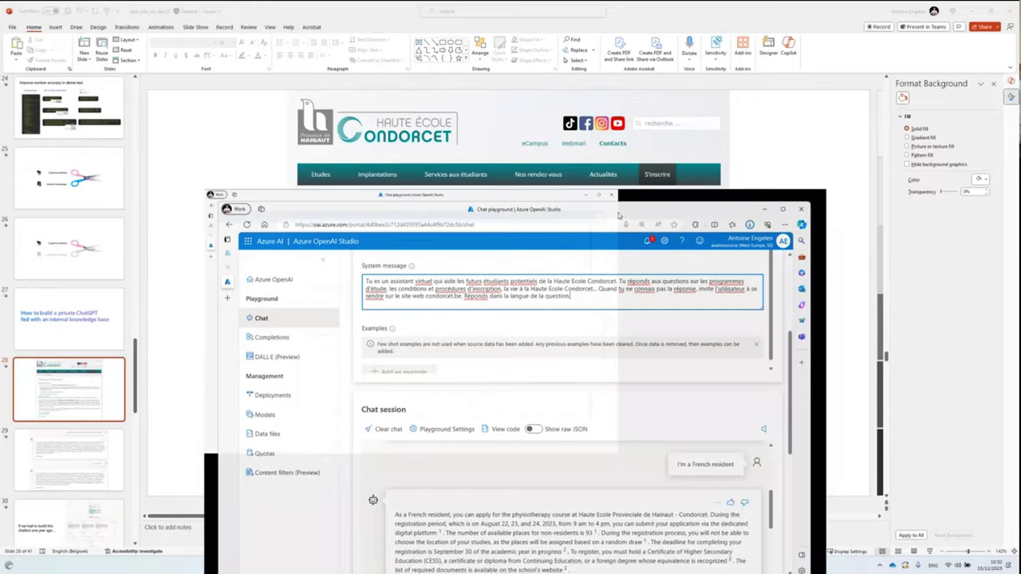
double_click(619, 212)
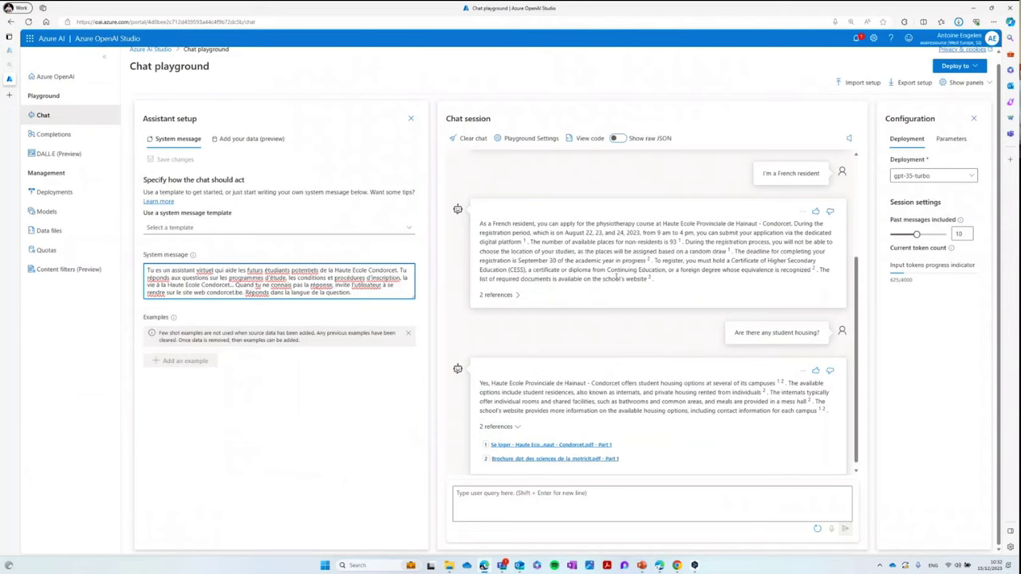
click(469, 139)
click(517, 321)
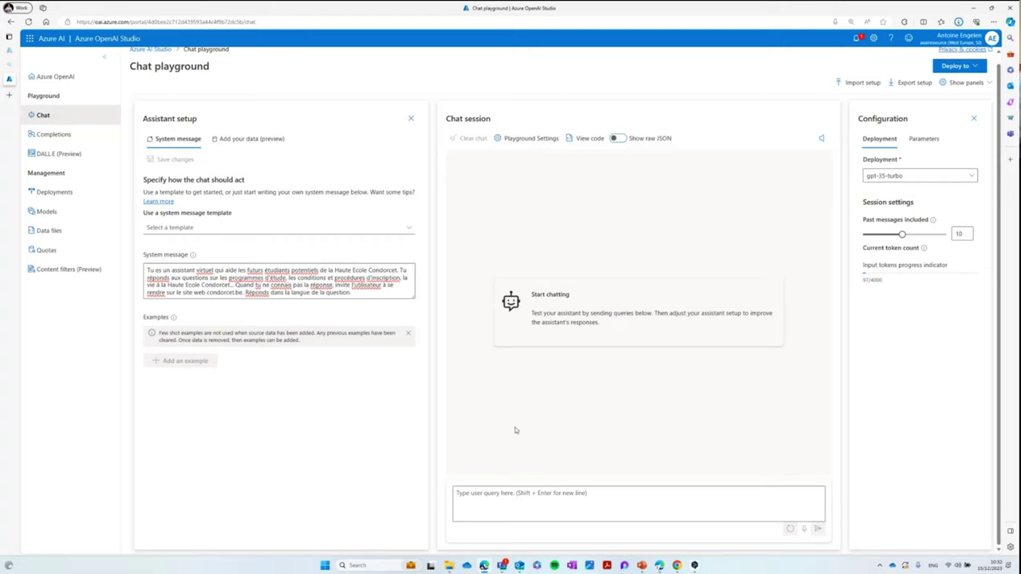
Dictate and send the query "I'd like to register to the physiotherapy degree. What should I know?".
click(558, 495)
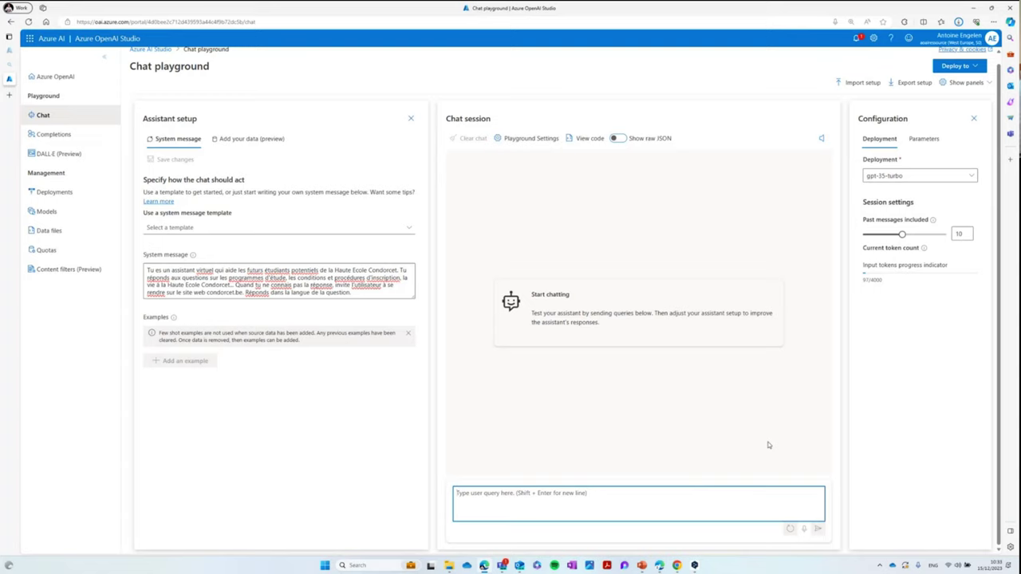
click(804, 531)
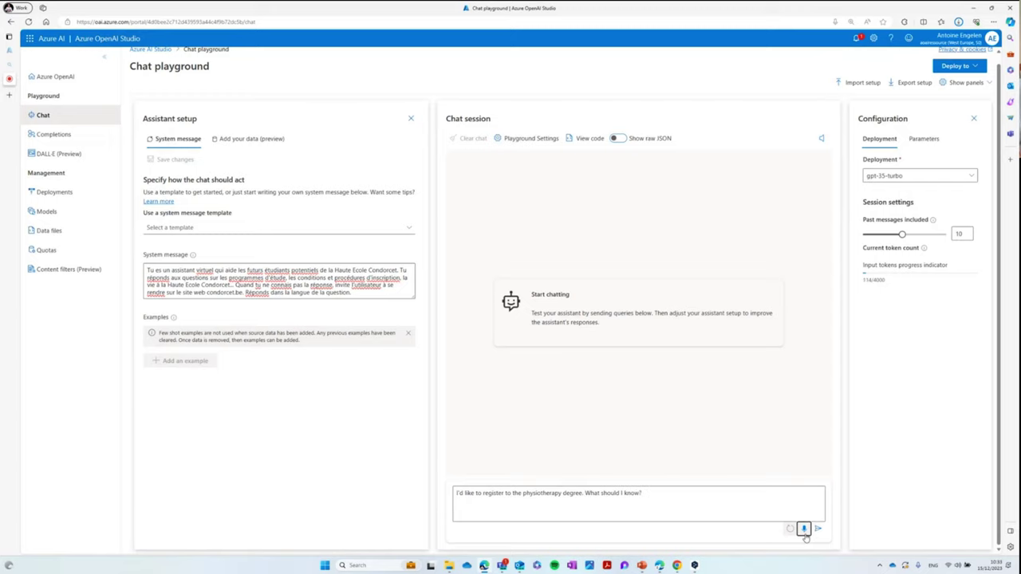
click(817, 530)
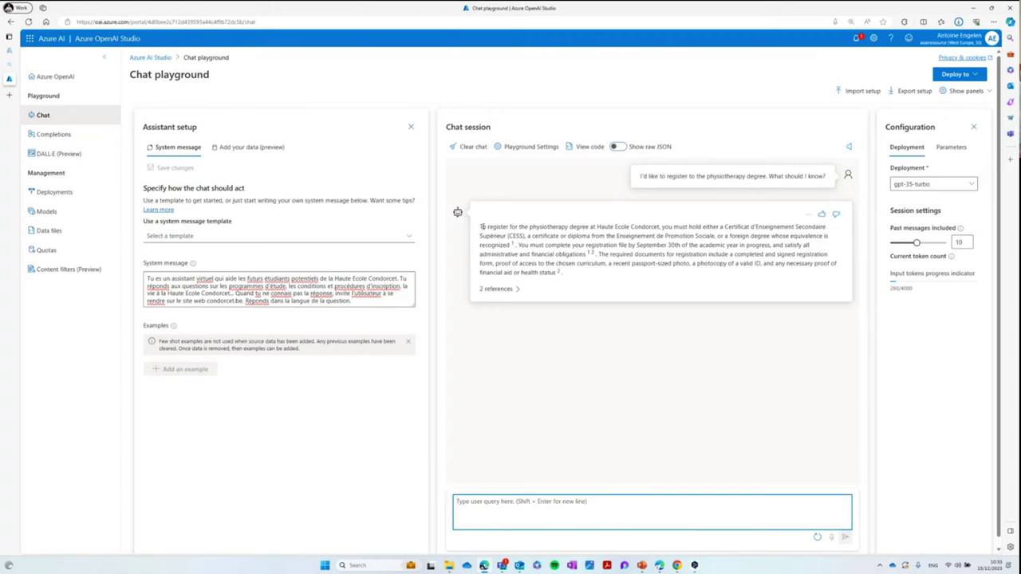
Examine the physiotherapy registration answer and the contents of its two cited documents, the motricity department brochure and "Documents à fournir".
drag(482, 227, 561, 246)
click(562, 246)
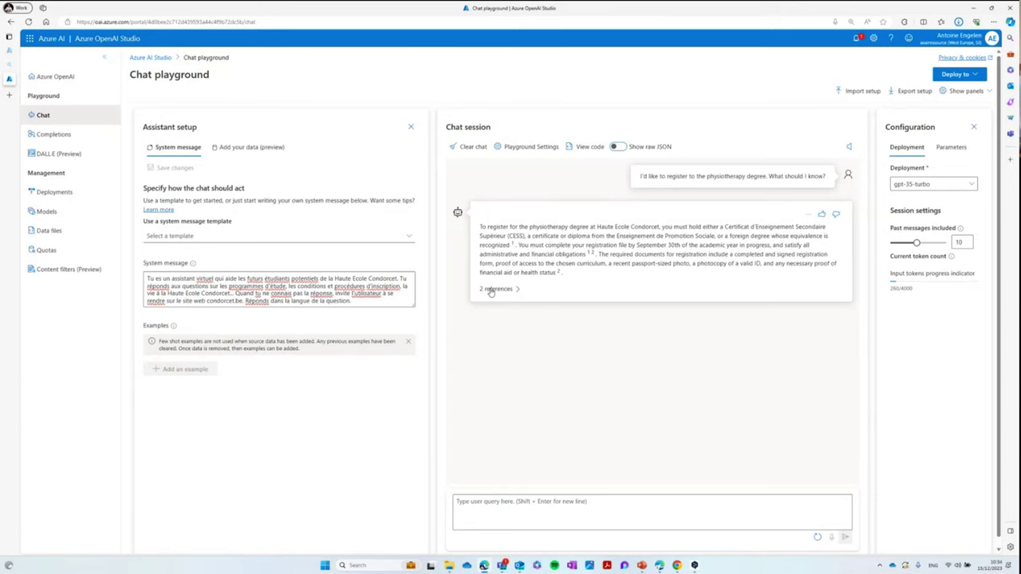
click(492, 289)
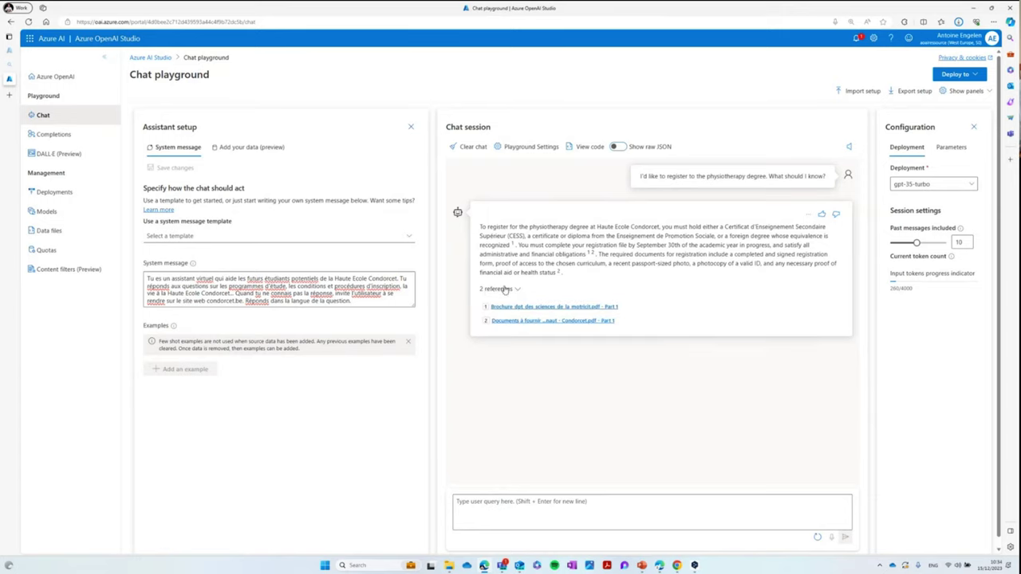
click(515, 308)
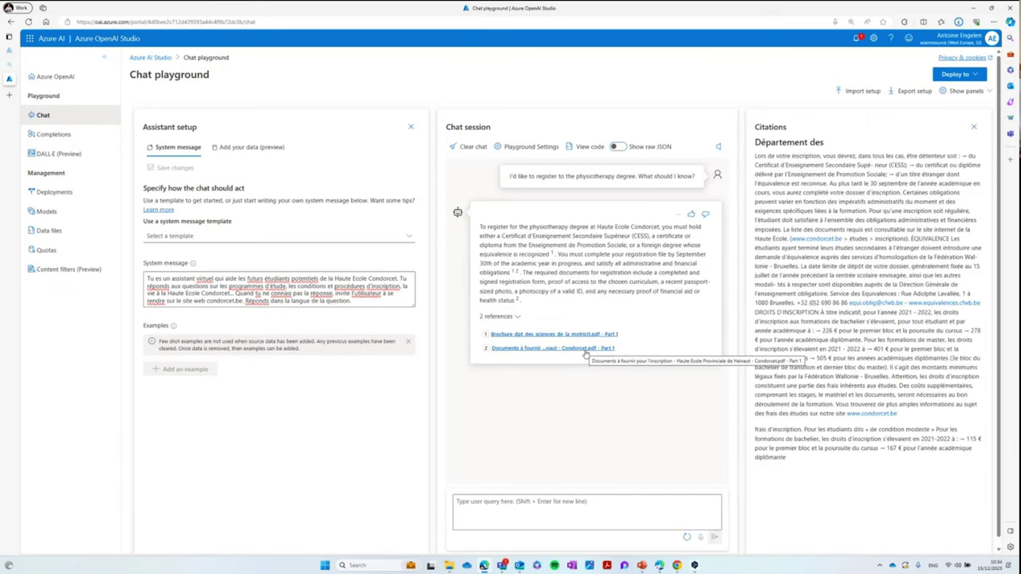
click(585, 351)
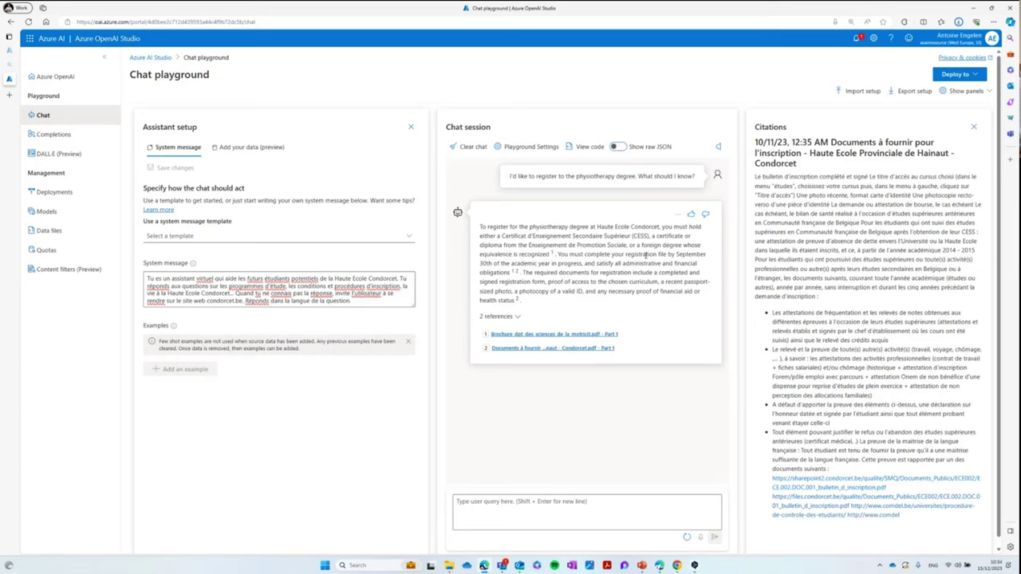
drag(758, 142, 910, 452)
click(910, 452)
click(973, 127)
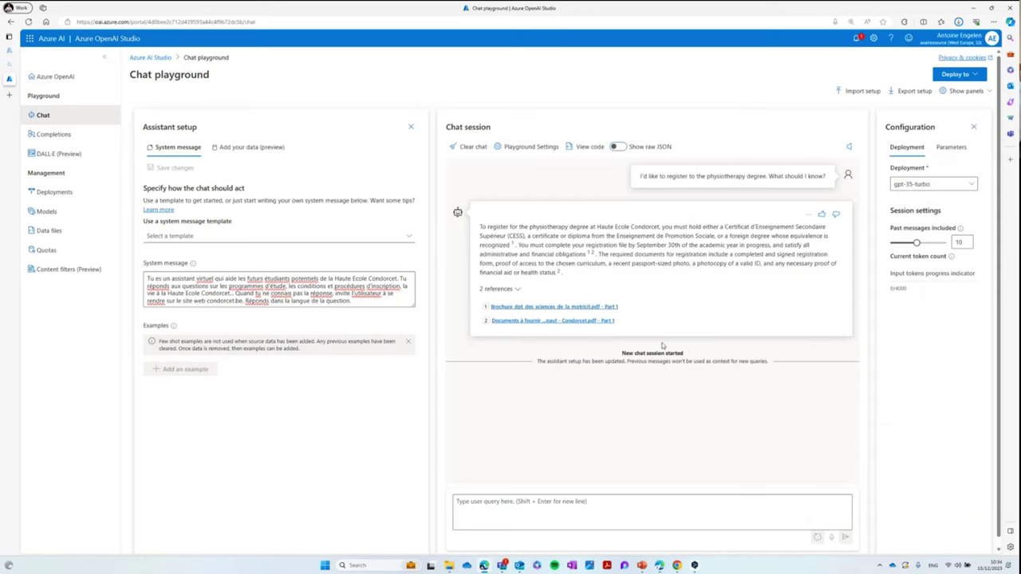
Copy the earlier physiotherapy registration question and send it again in the new chat session.
triple_click(739, 178)
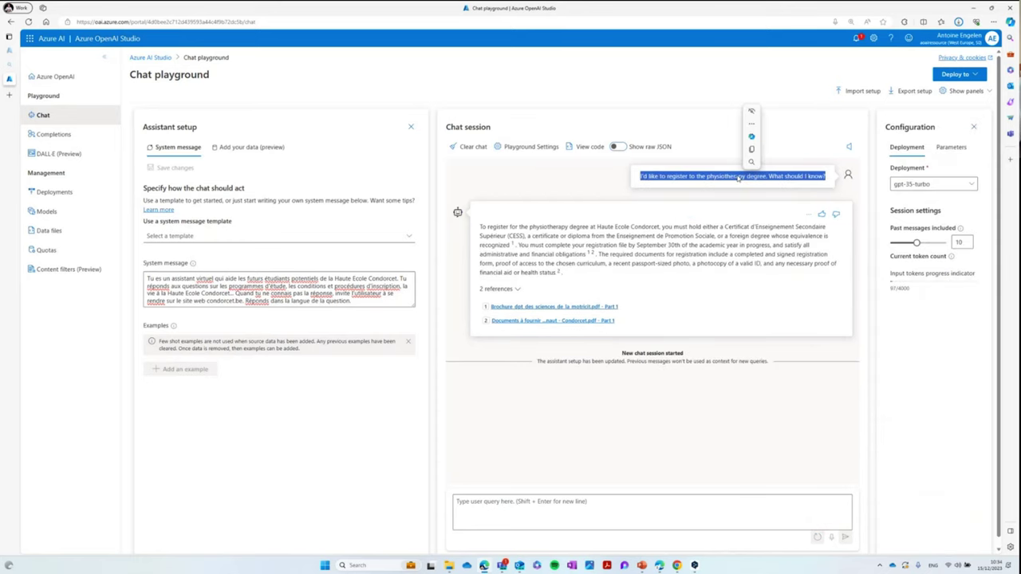
key(ctrl+c)
click(673, 509)
key(ctrl+v)
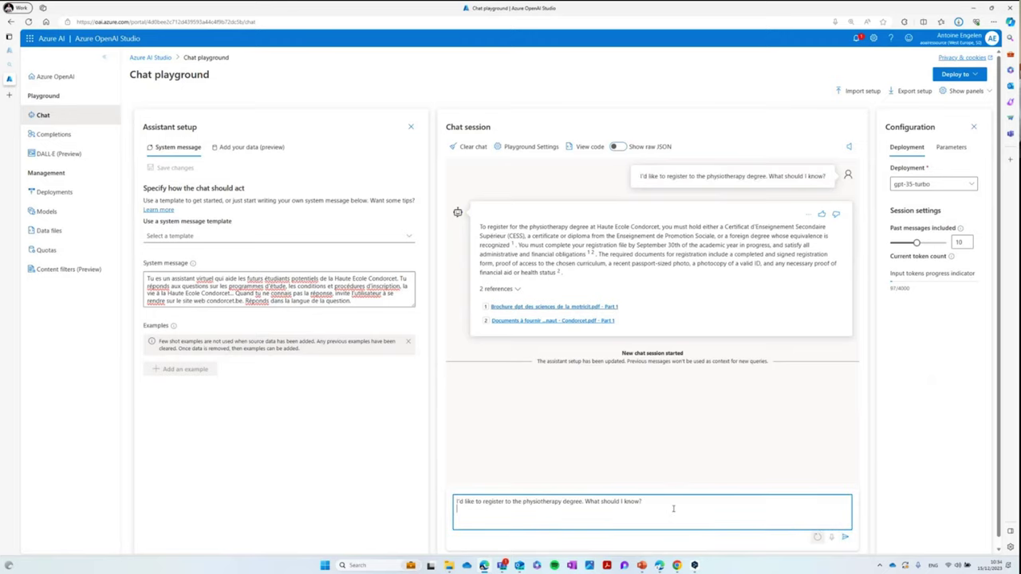
click(844, 537)
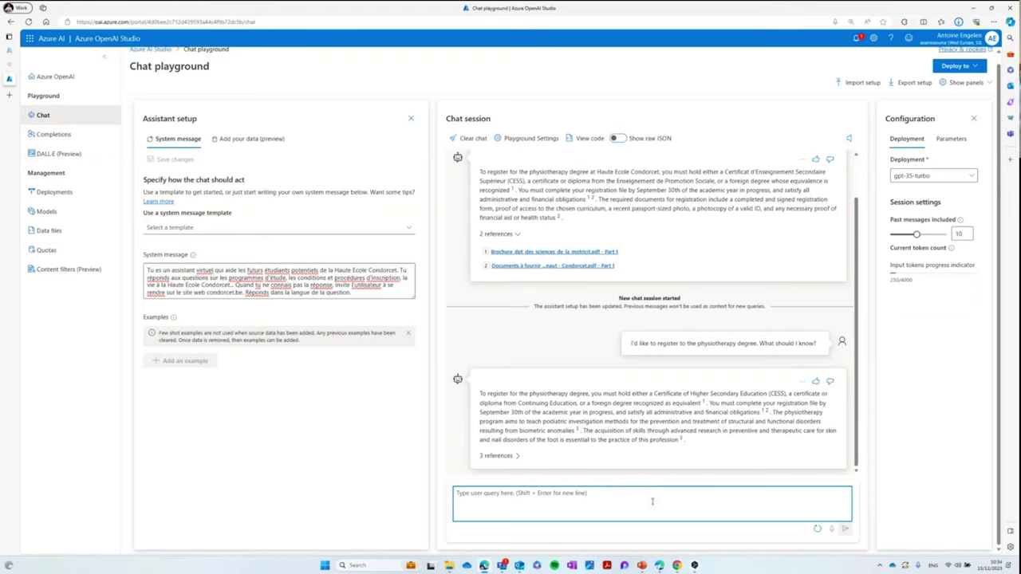
Dictate and send the follow-up message "I live in France." to the assistant.
click(831, 529)
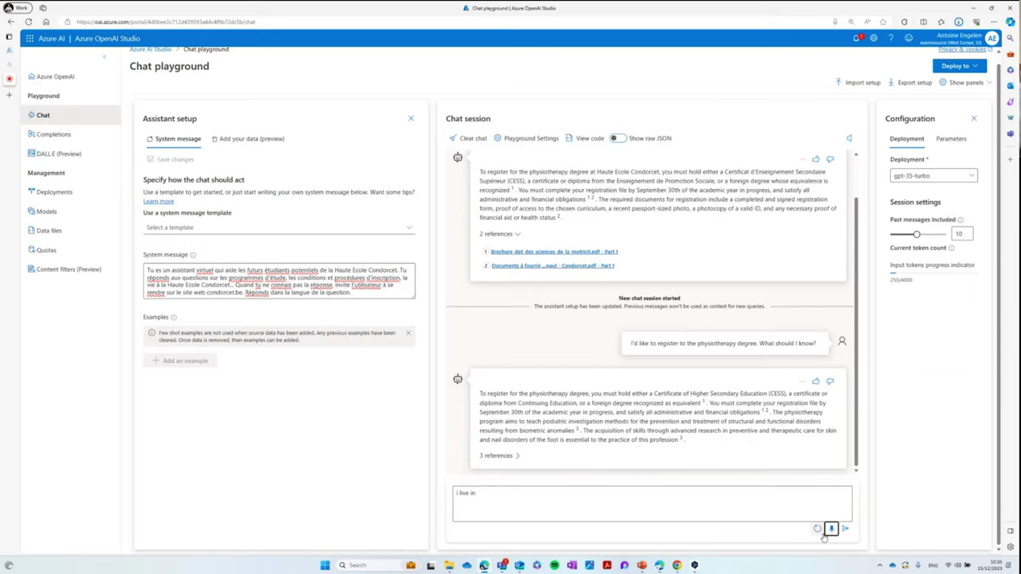
click(844, 529)
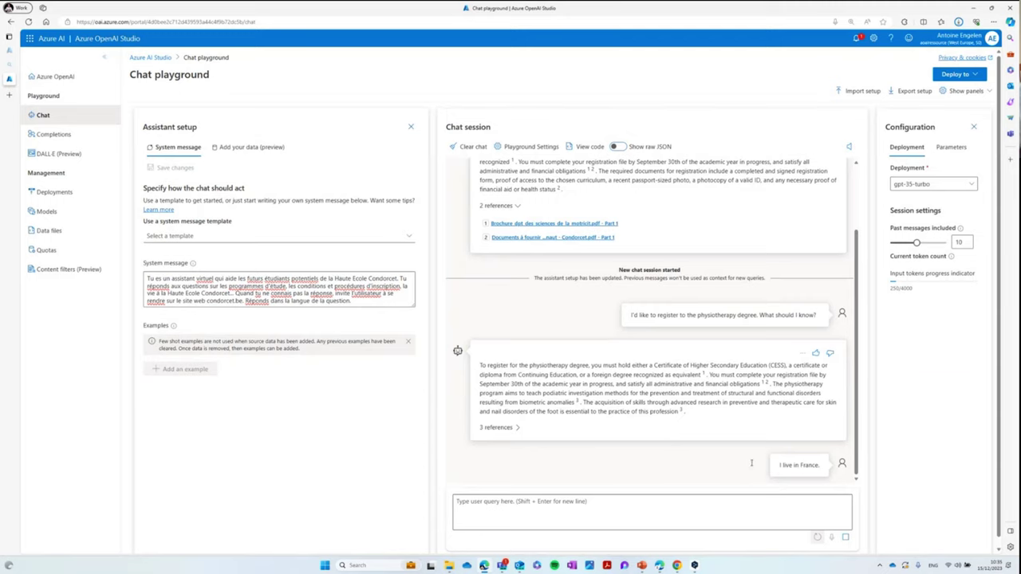
scroll(794, 469, down, 1)
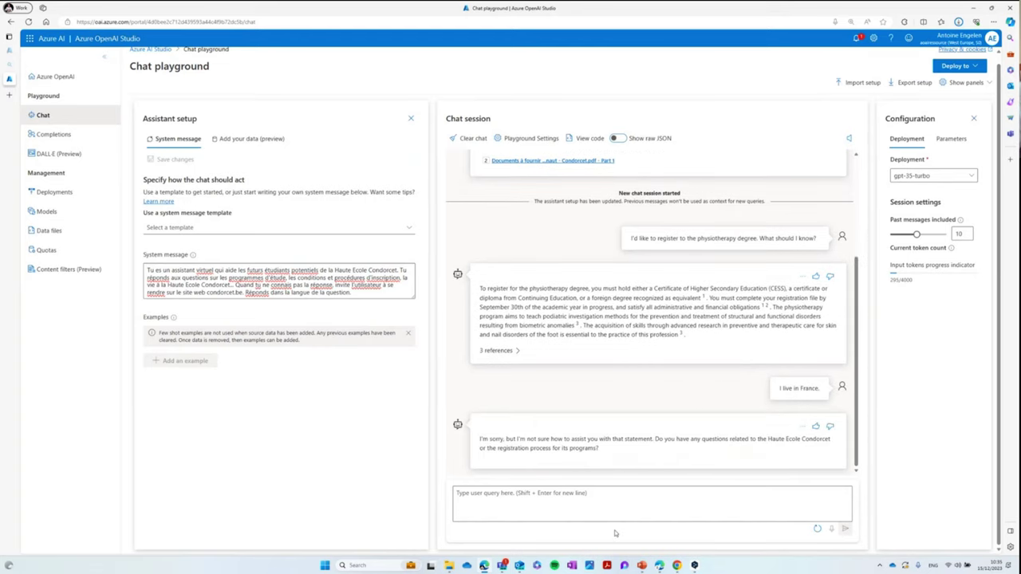
Ask the assistant "I live in France, is there anything I should know?" and expand the references of its answer.
click(604, 496)
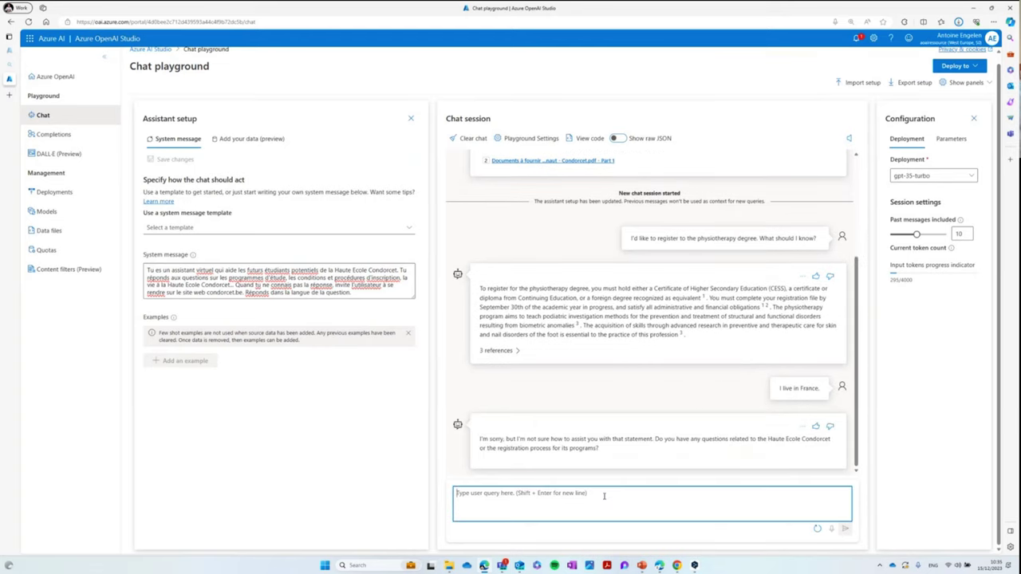
text(I)
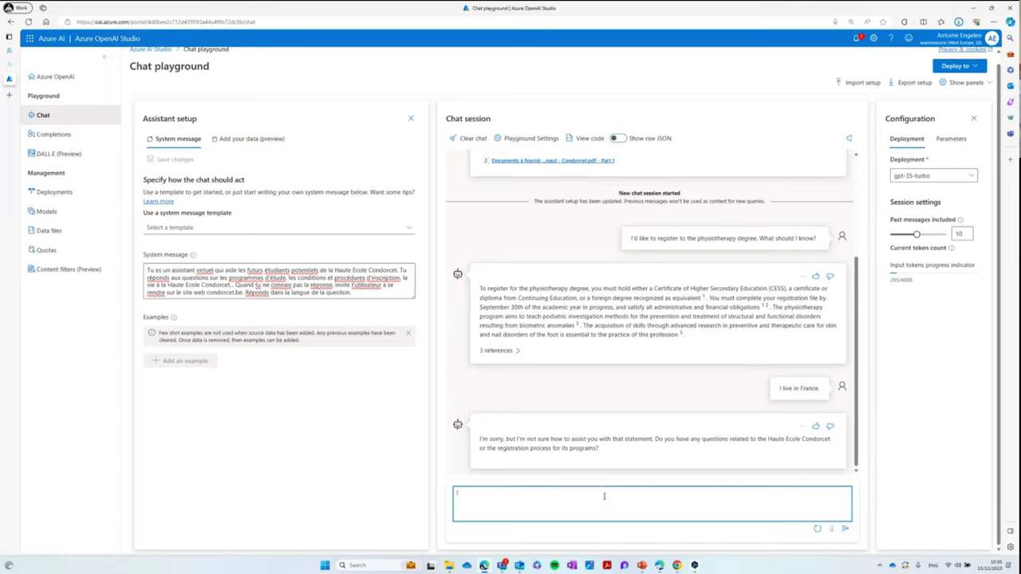
text( live in France, is there anything I shouldk)
key(BackSpace)
text(know?)
key(Return)
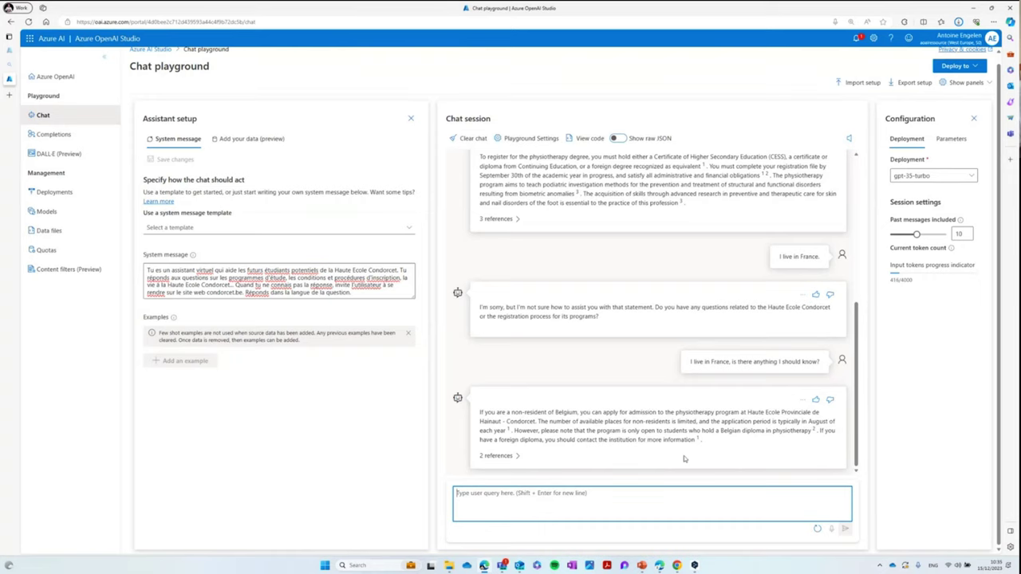
click(500, 458)
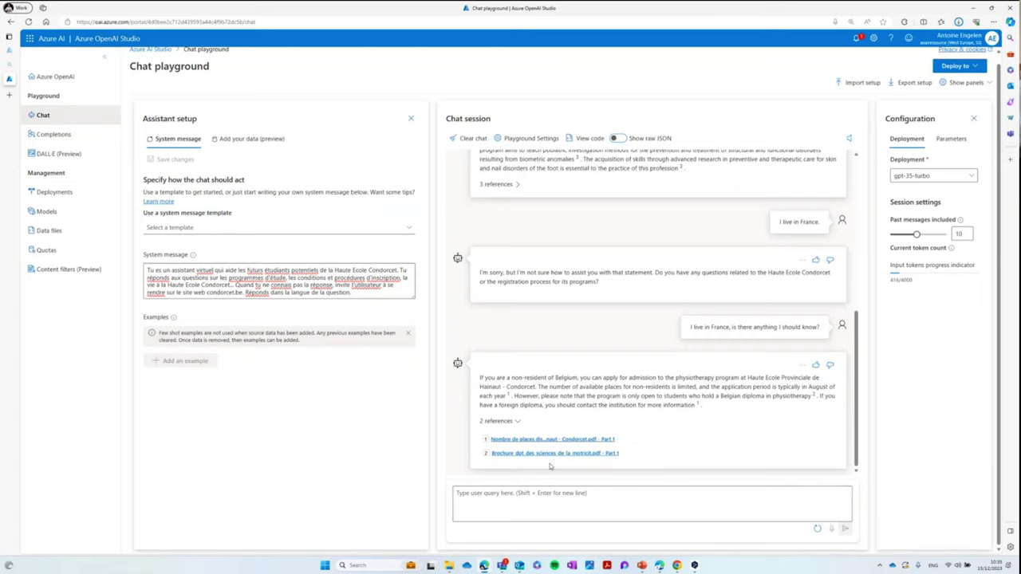
click(544, 509)
text(Are)
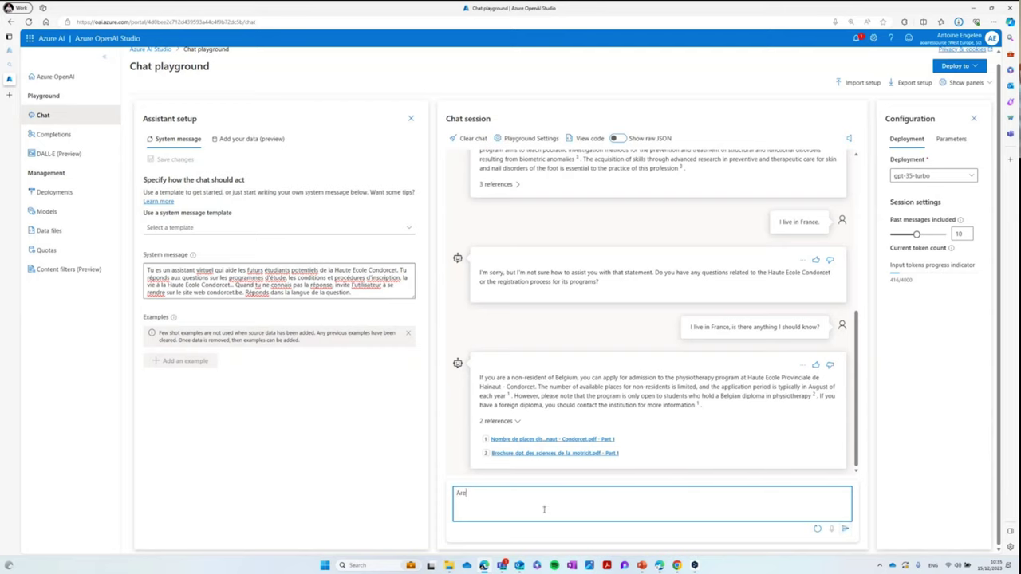
key(BackSpace)
key(BackSpace)
key(BackSpace)
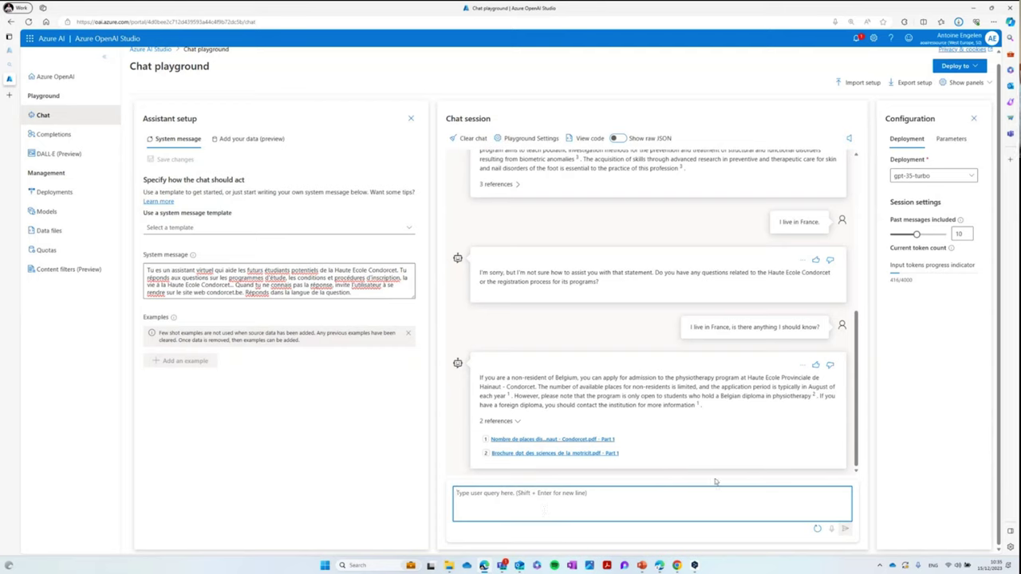
Dictate and send "Is there a maximum number of non residents that can apply to the physiotherapy degree?".
click(830, 529)
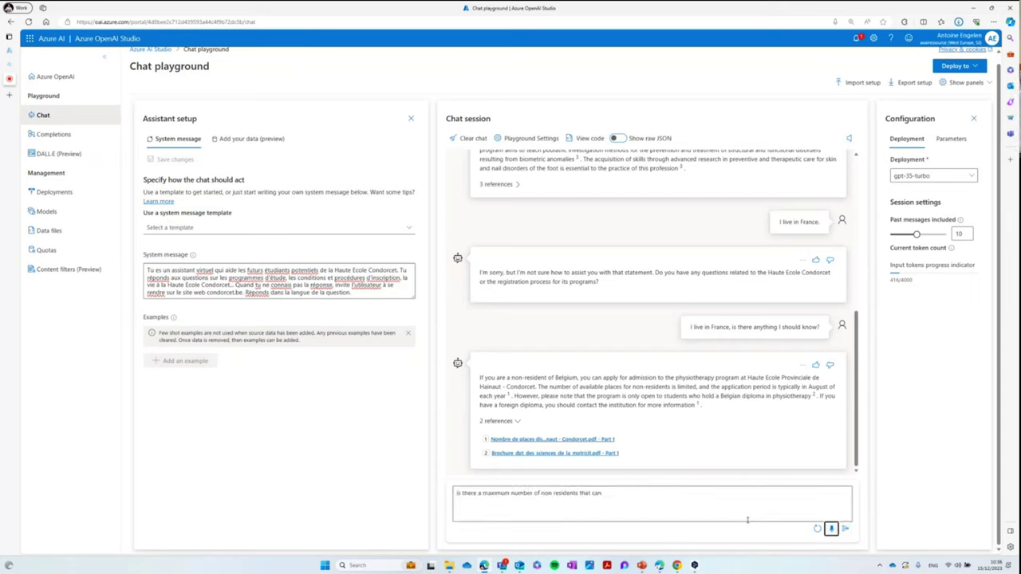
click(845, 529)
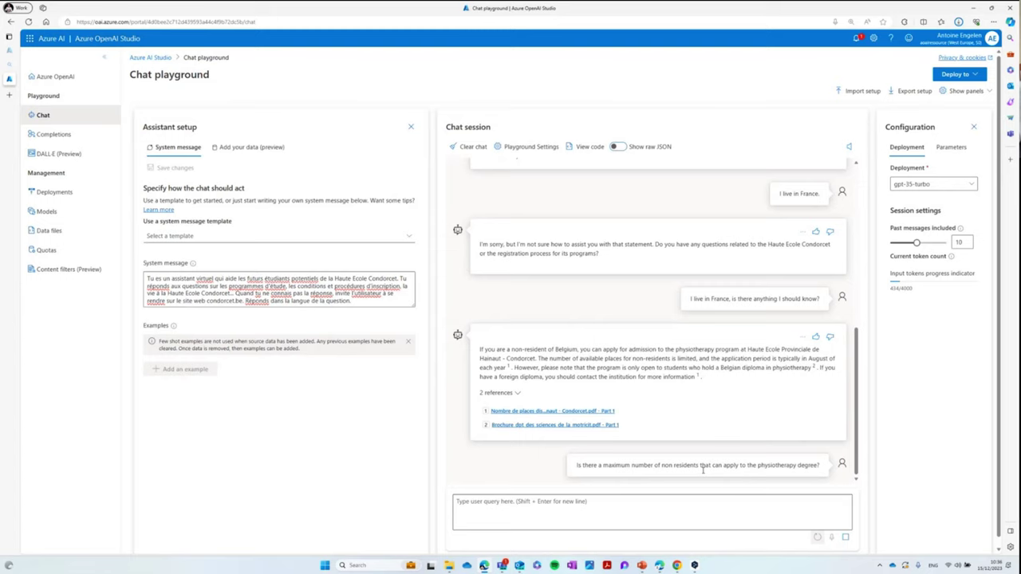
scroll(703, 470, down, 1)
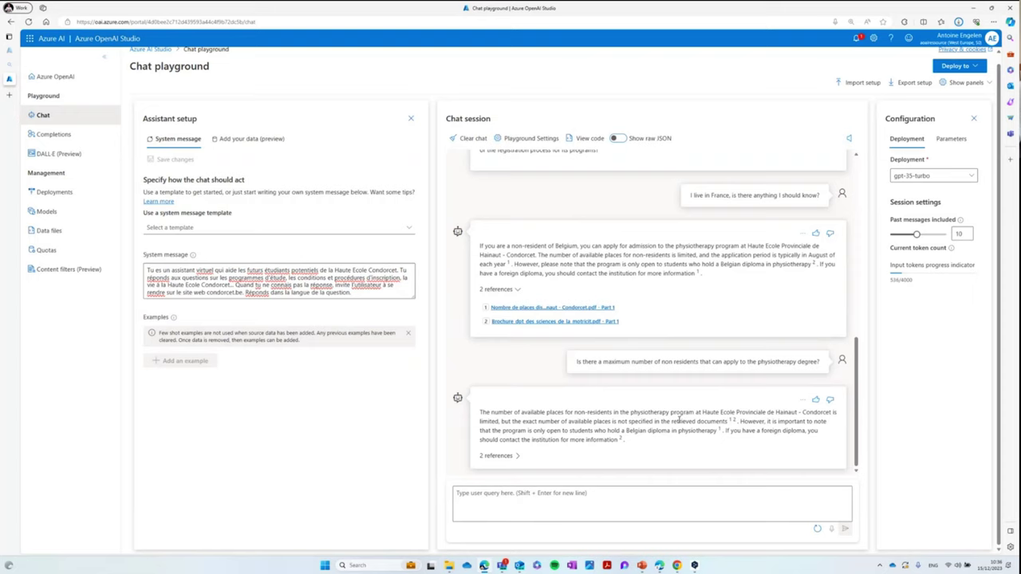
Dictate and send "Is there any student housing available?", and open the cited "Se loger" document from the answer's references.
click(833, 534)
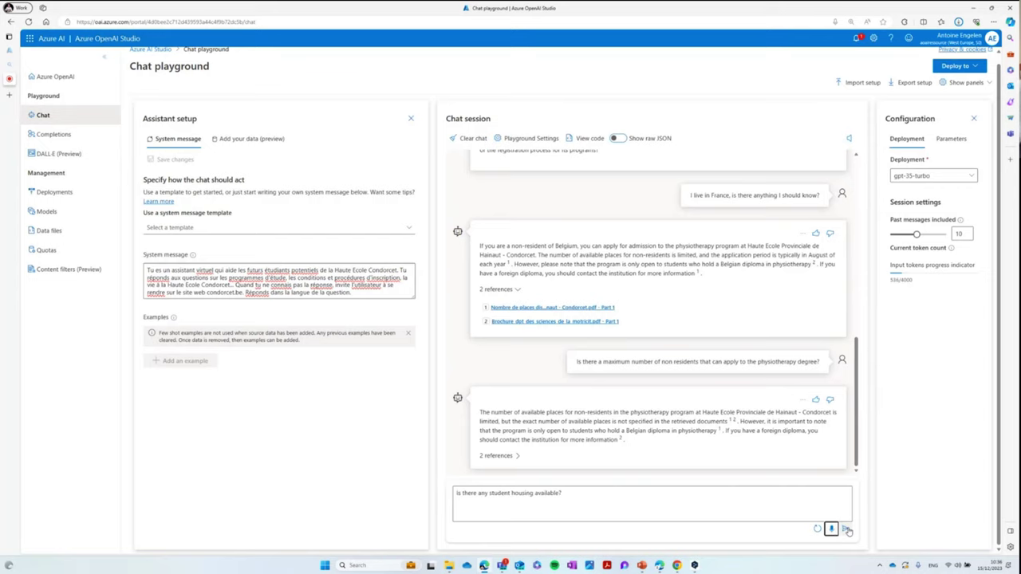
click(847, 530)
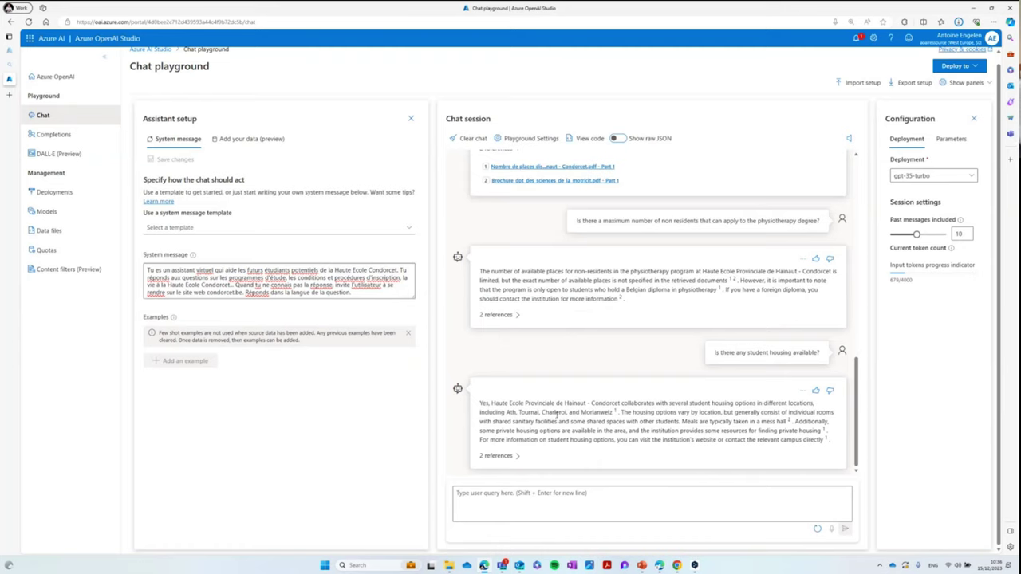
click(515, 457)
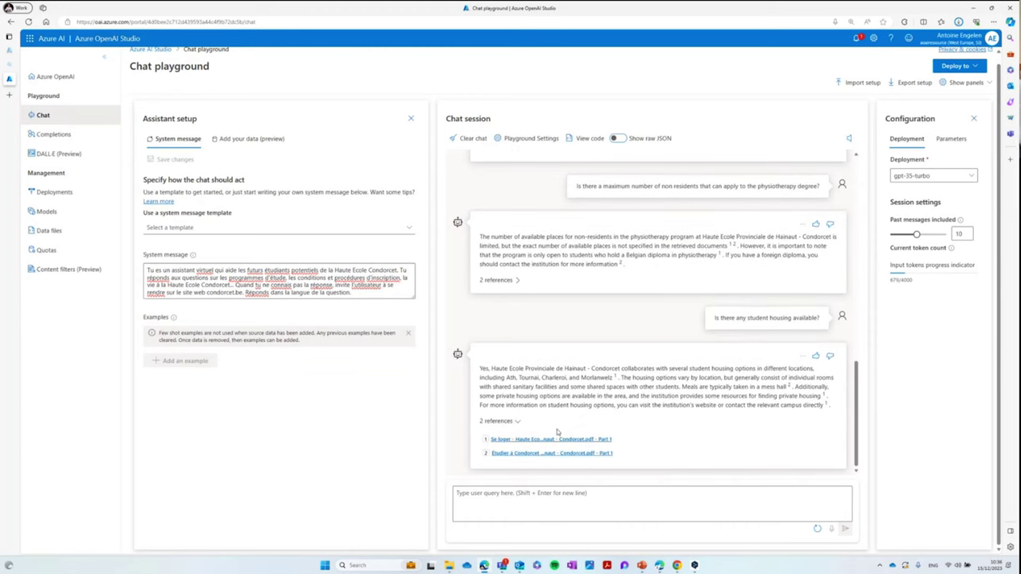
click(516, 440)
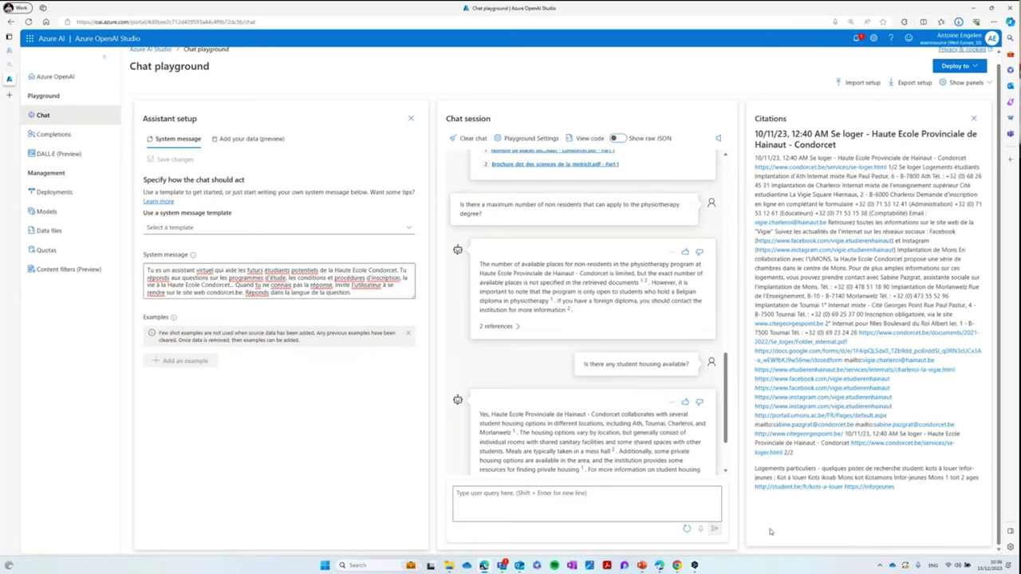
Switch back to PowerPoint, resume the slideshow from the current slide, and advance to the slide "If we had to build this chatbot one year ago…".
click(648, 568)
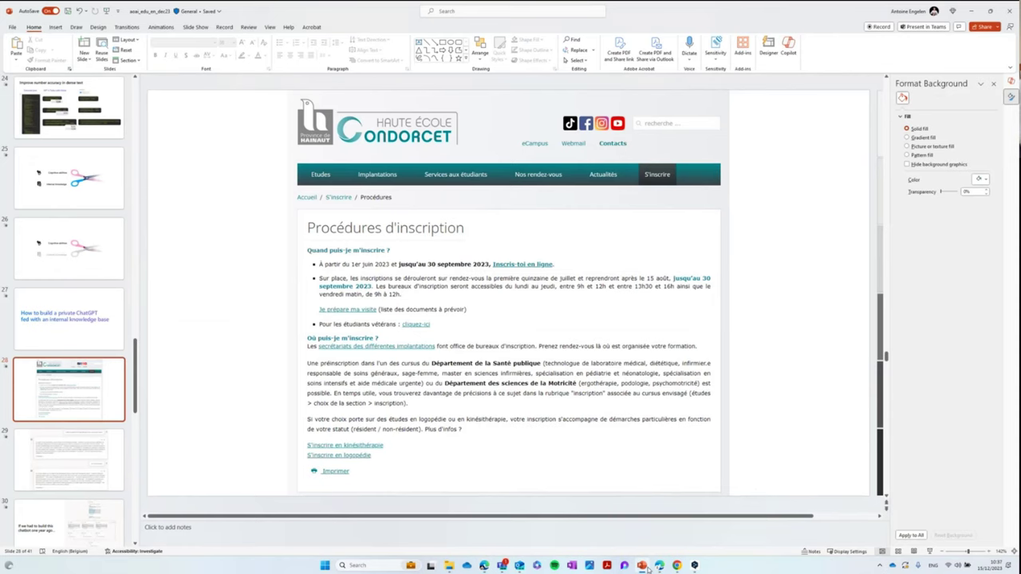
click(930, 551)
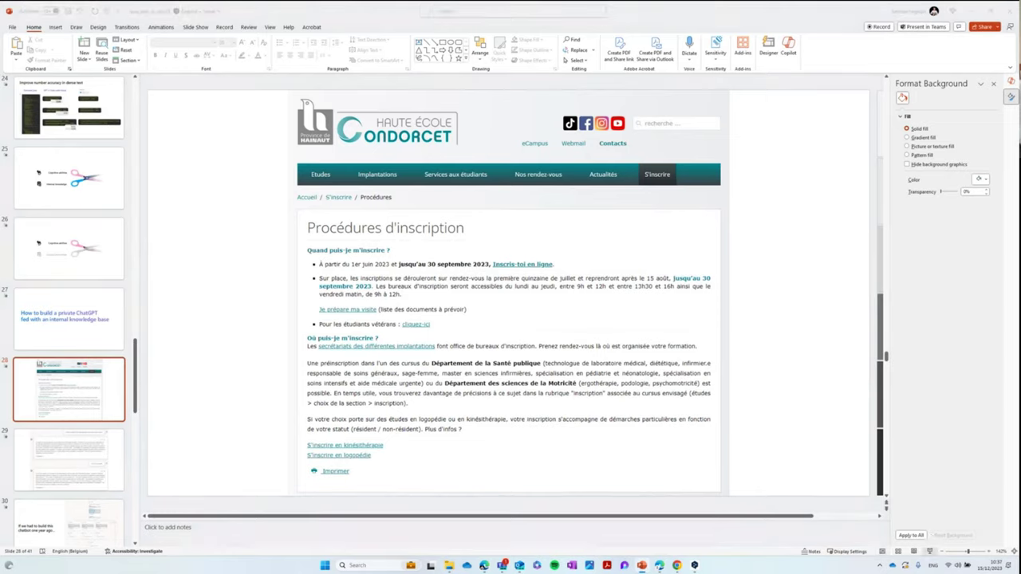
key(Right)
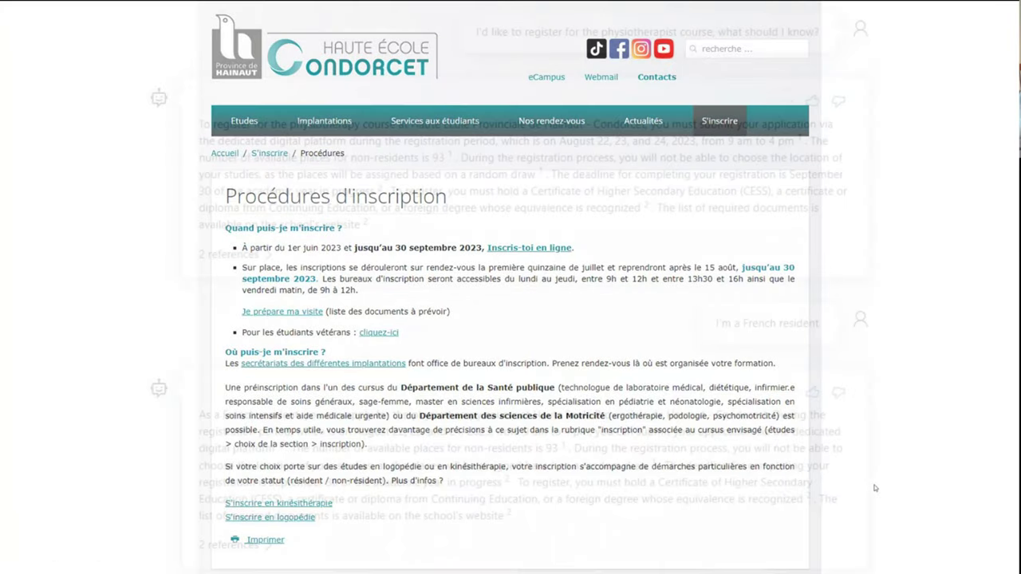
key(Right)
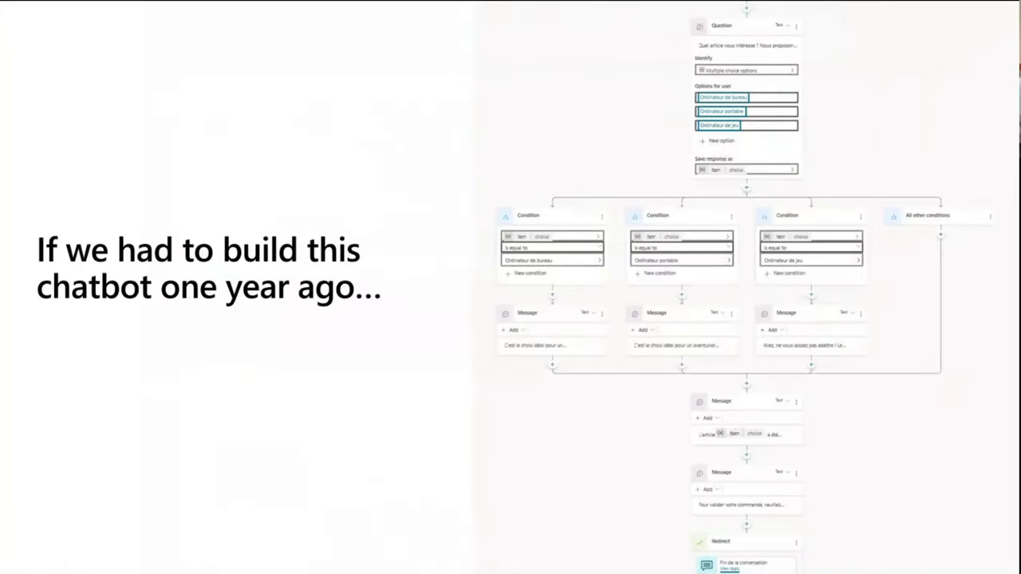